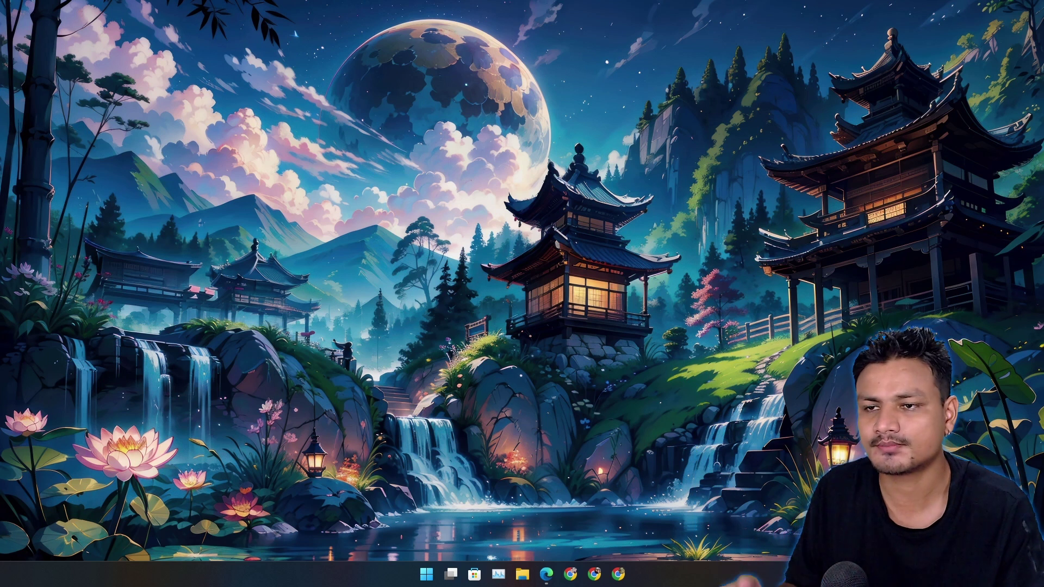
Bring up Edge with the 24H2 blog post and switch to the Evaluation Center download page.
{"action": "left_click", "coordinate": [547, 575]}
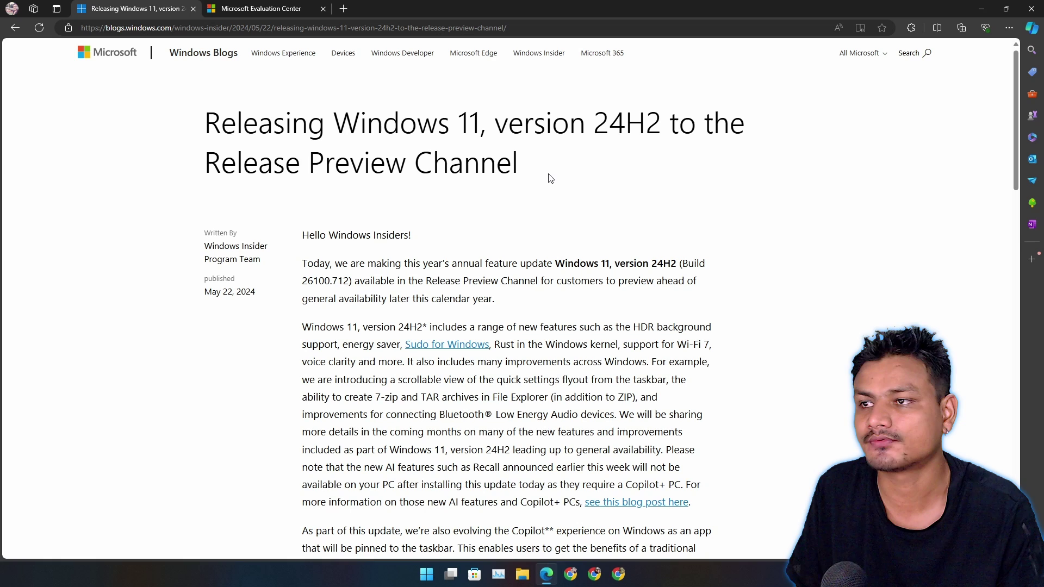
{"action": "scroll", "coordinate": [548, 180], "scroll_direction": "down", "scroll_amount": 20}
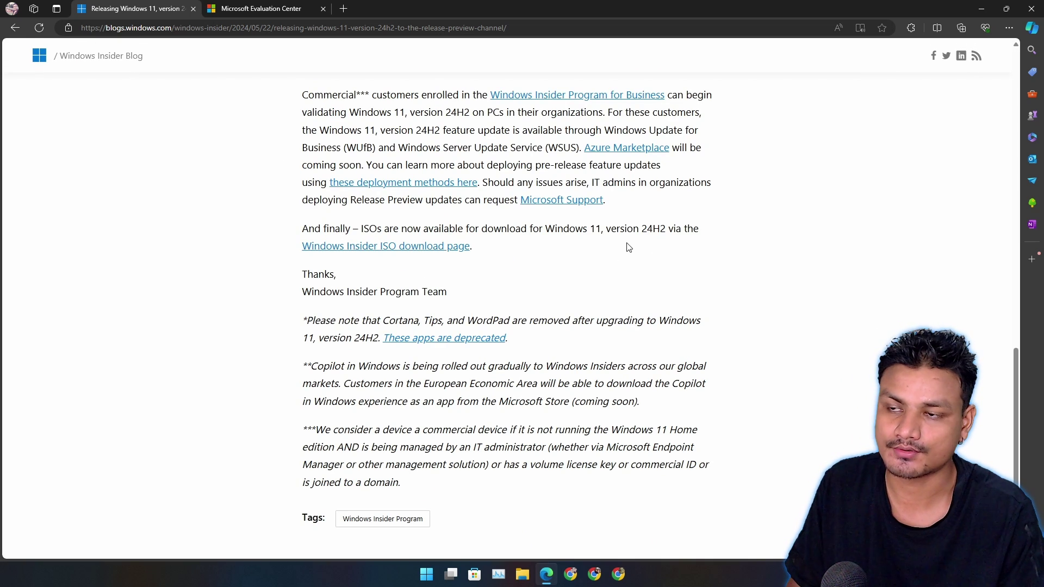
{"action": "left_click", "coordinate": [246, 8]}
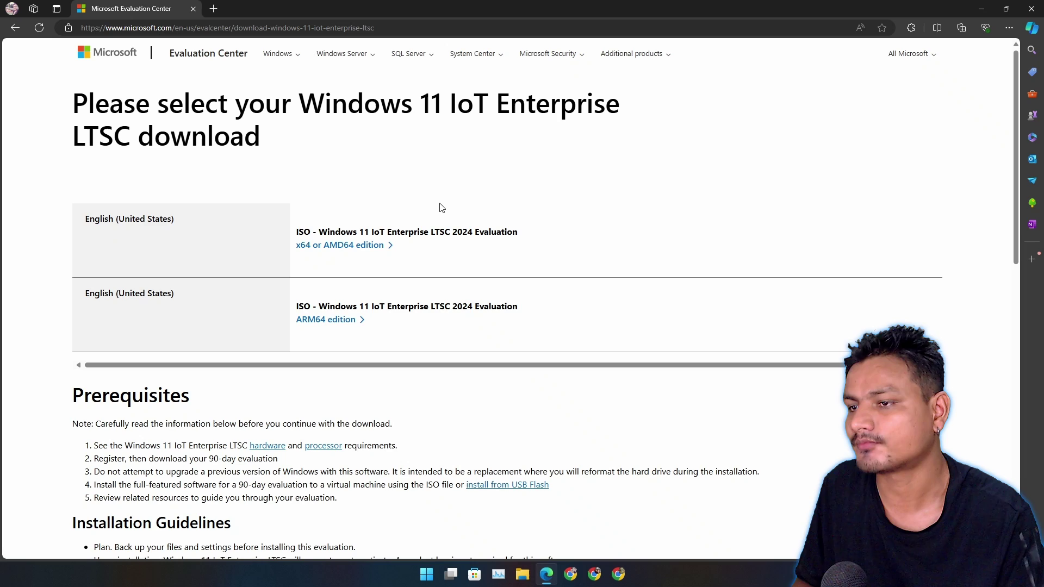
Open the 'hardware' requirements link from the download page in a new tab.
{"action": "scroll", "coordinate": [466, 215], "scroll_direction": "down", "scroll_amount": 3}
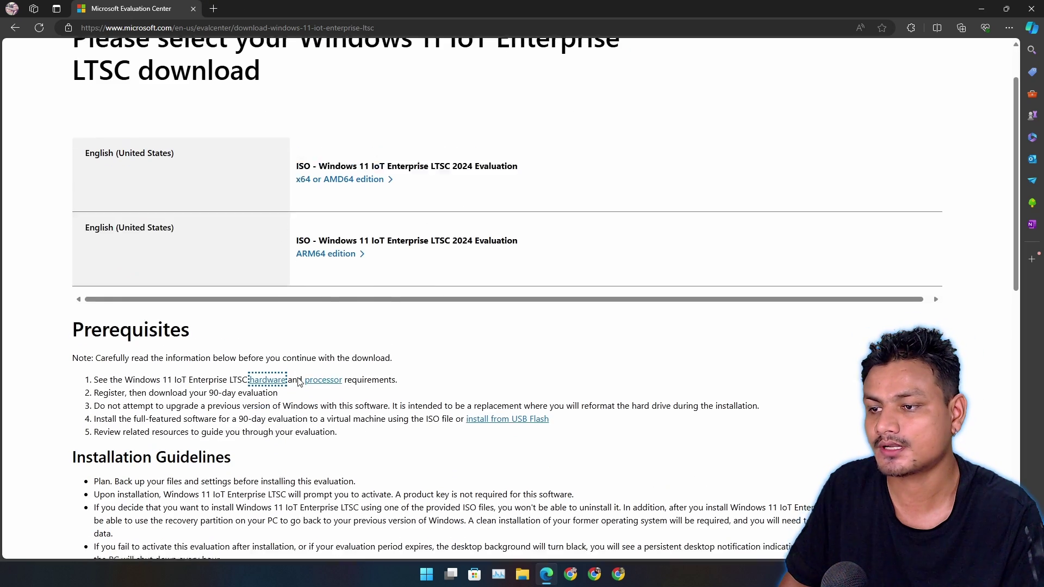
{"action": "right_click", "coordinate": [264, 281]}
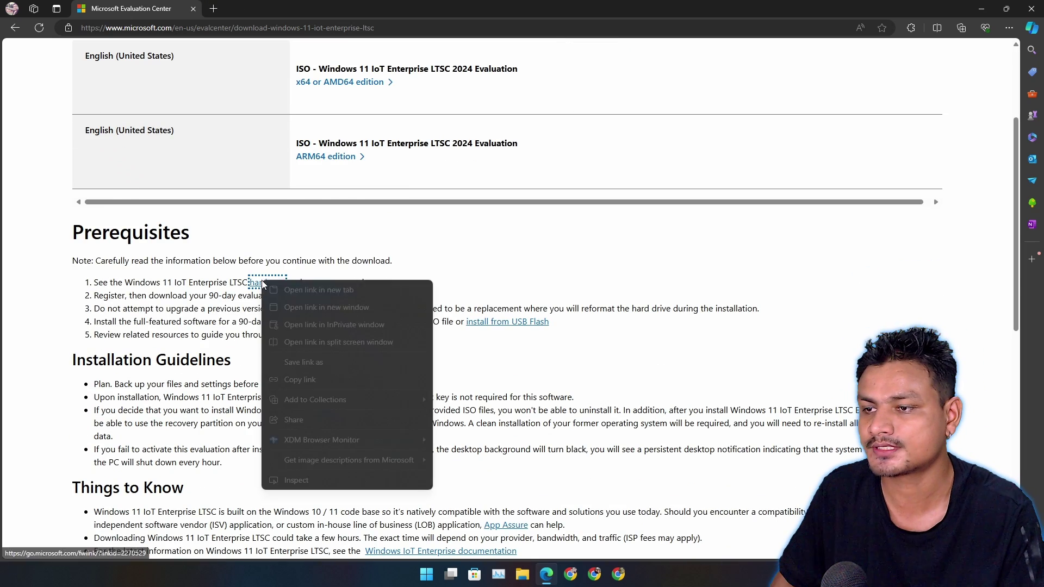
{"action": "left_click", "coordinate": [351, 287]}
Review the Minimum System Requirements page, then close it to return to the Evaluation Center.
{"action": "left_click", "coordinate": [270, 6]}
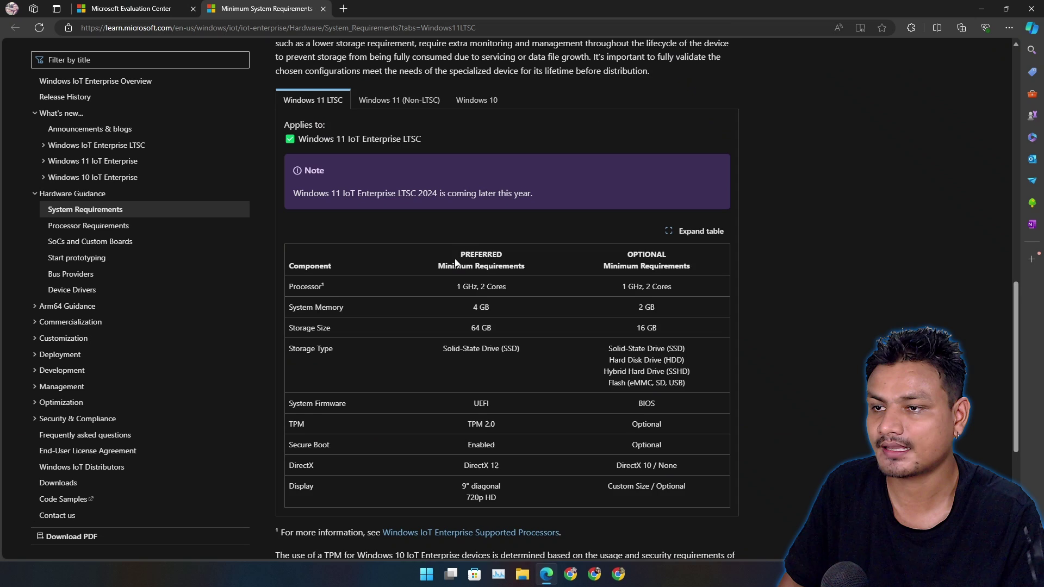
{"action": "scroll", "coordinate": [458, 295], "scroll_direction": "down", "scroll_amount": 1}
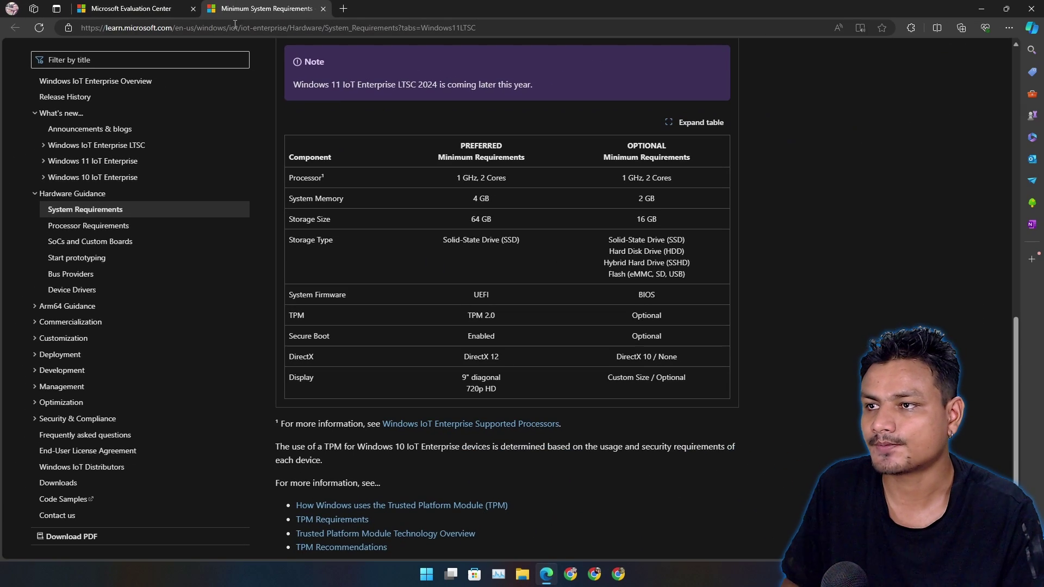
{"action": "left_click", "coordinate": [323, 9]}
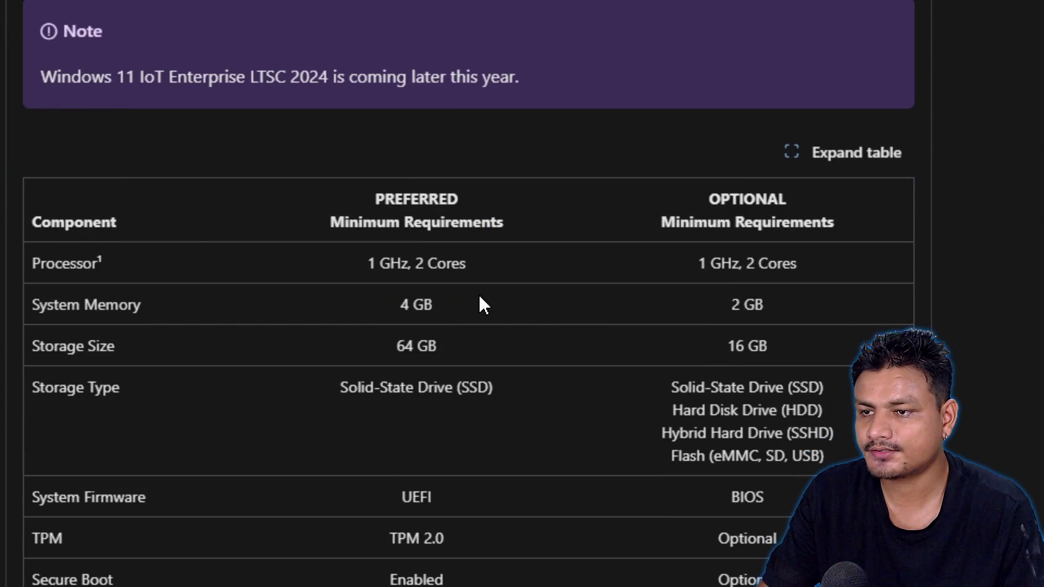
Scroll to the preferred/optional requirements table showing 4 GB memory, 64 GB SSD and TPM 2.0.
{"action": "scroll", "coordinate": [478, 303], "scroll_direction": "down", "scroll_amount": 2}
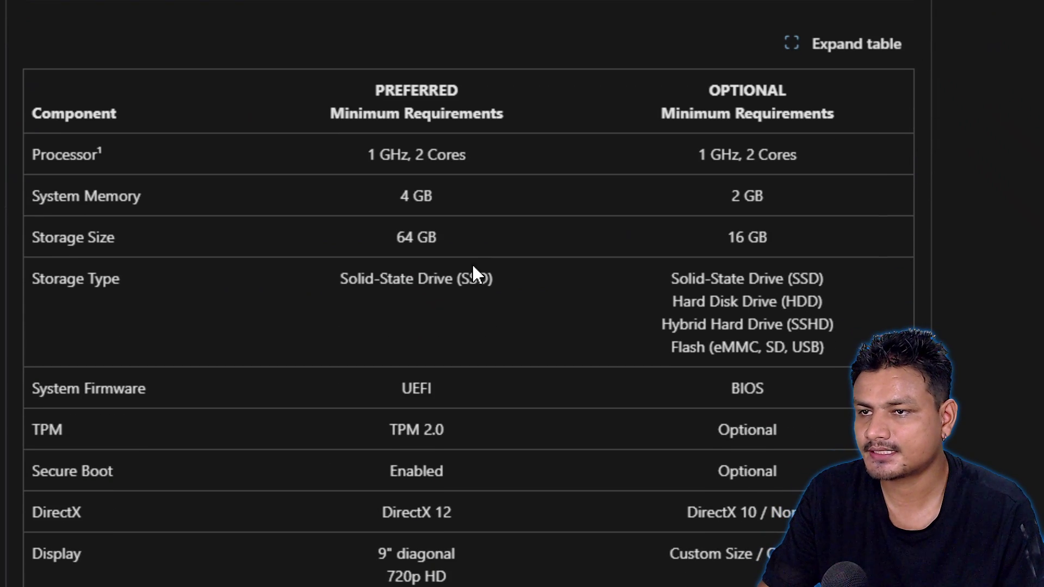
{"action": "scroll", "coordinate": [483, 272], "scroll_direction": "down", "scroll_amount": 2}
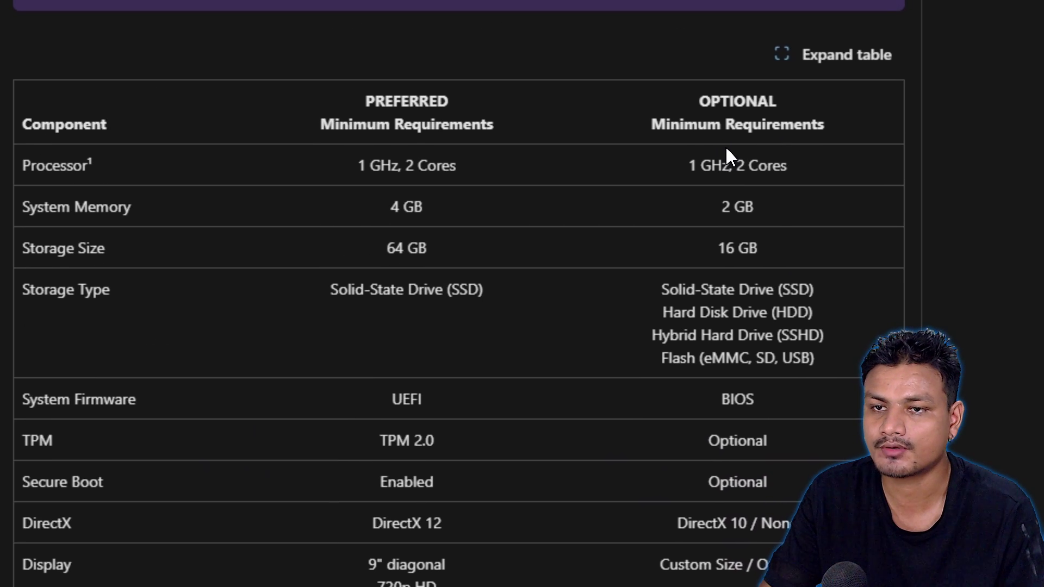
Set the guest version to Windows 10 x64, after briefly trying Windows 11 x64.
{"action": "key", "text": "super+d"}
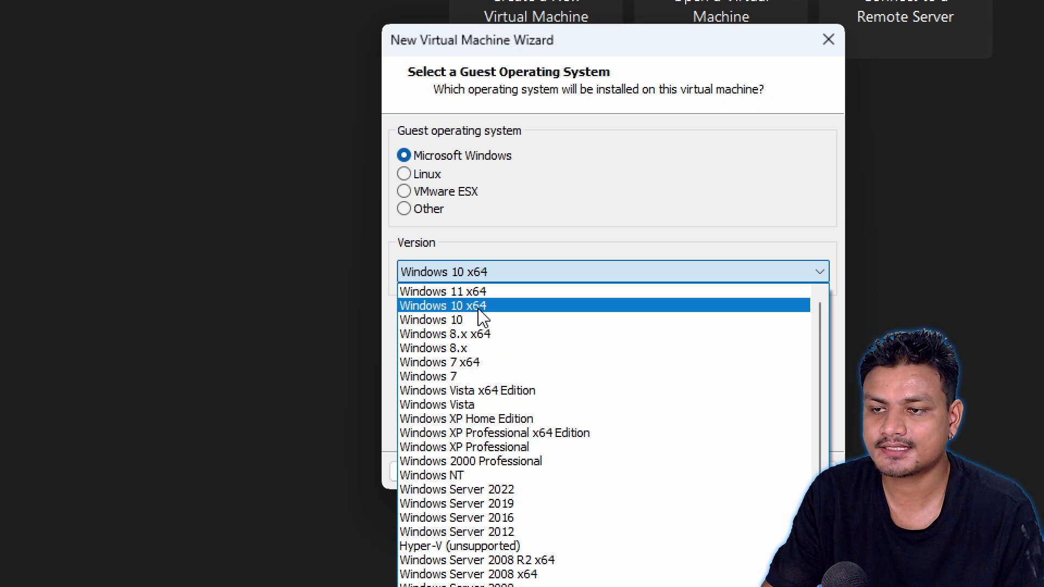
{"action": "left_click", "coordinate": [478, 308]}
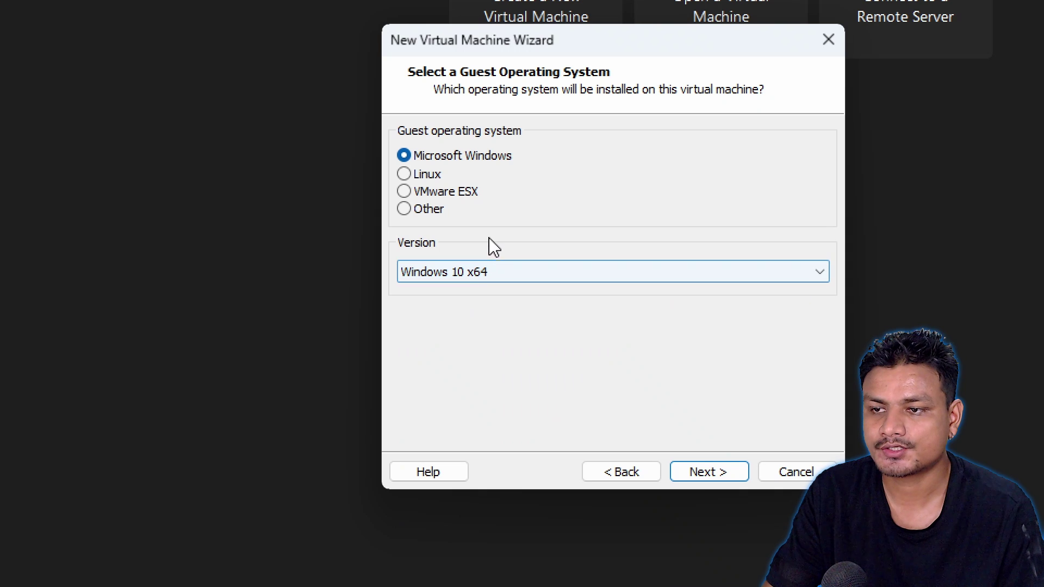
{"action": "left_click", "coordinate": [480, 275]}
{"action": "scroll", "coordinate": [482, 310], "scroll_direction": "up", "scroll_amount": 1}
{"action": "left_click", "coordinate": [483, 291]}
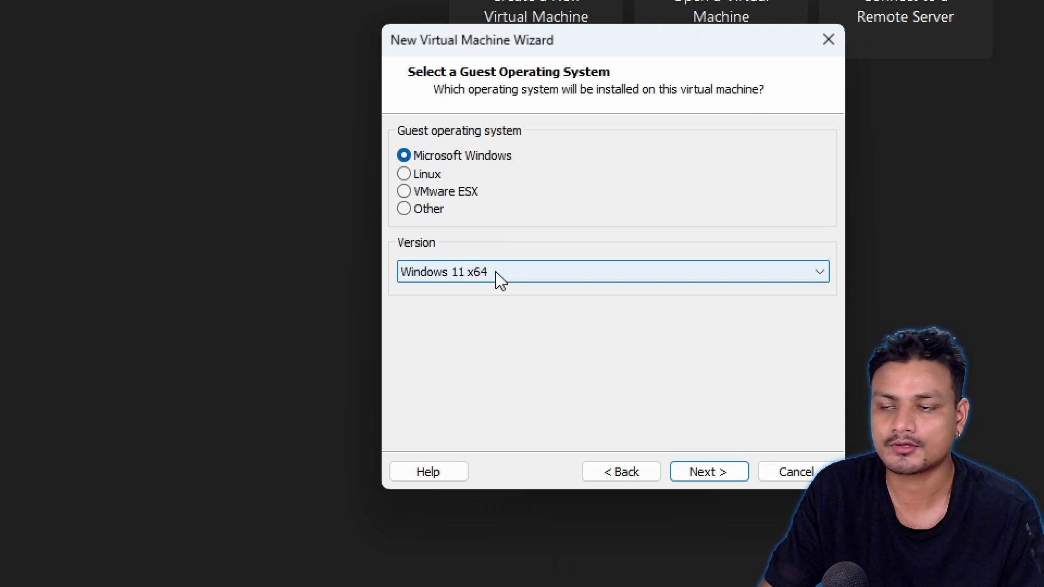
{"action": "left_click", "coordinate": [496, 273]}
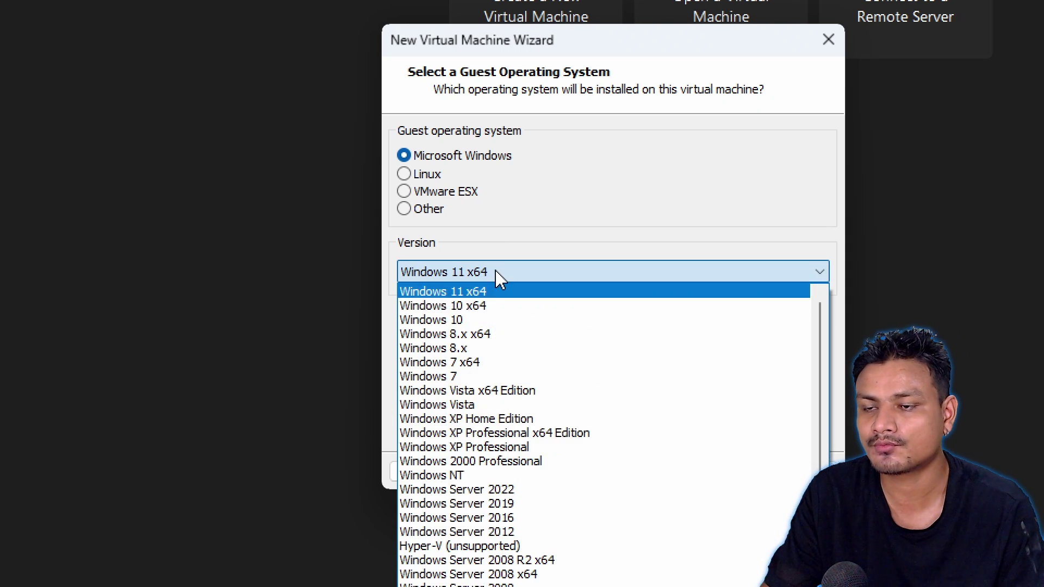
{"action": "left_click", "coordinate": [476, 307]}
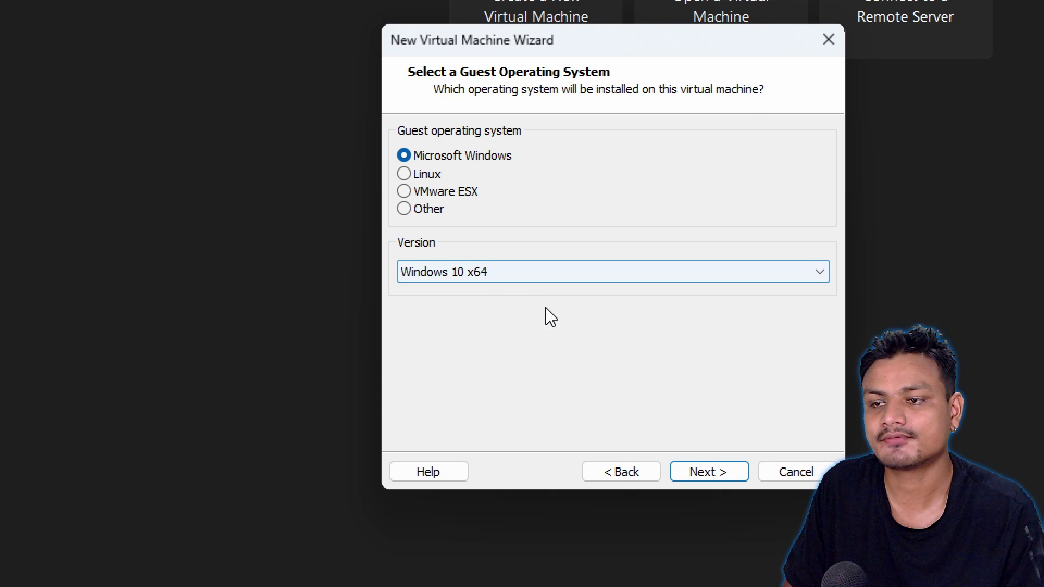
Change the version part of the virtual machine's name to 11.
{"action": "left_click", "coordinate": [709, 477]}
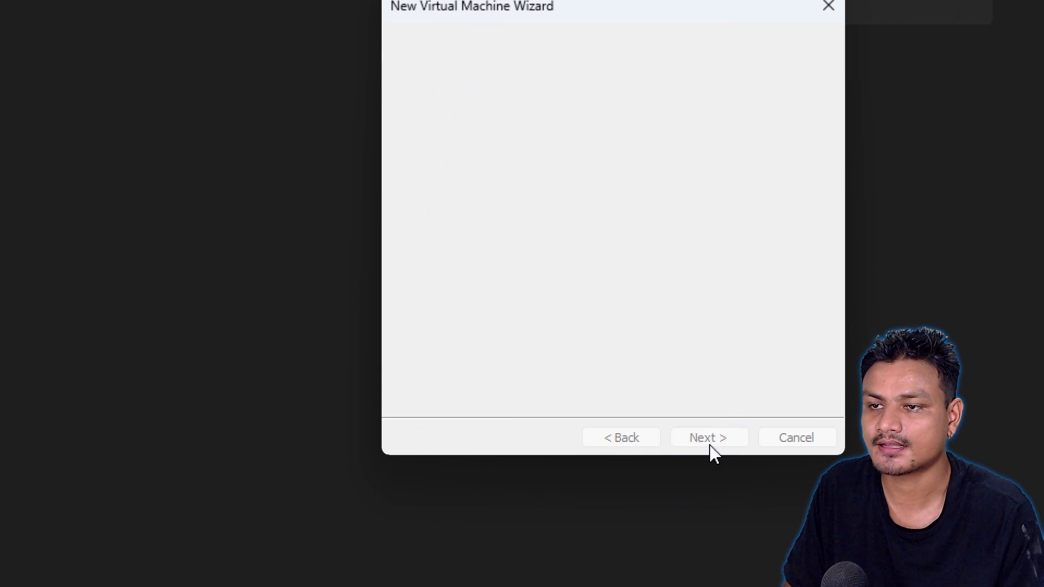
{"action": "left_click", "coordinate": [509, 131]}
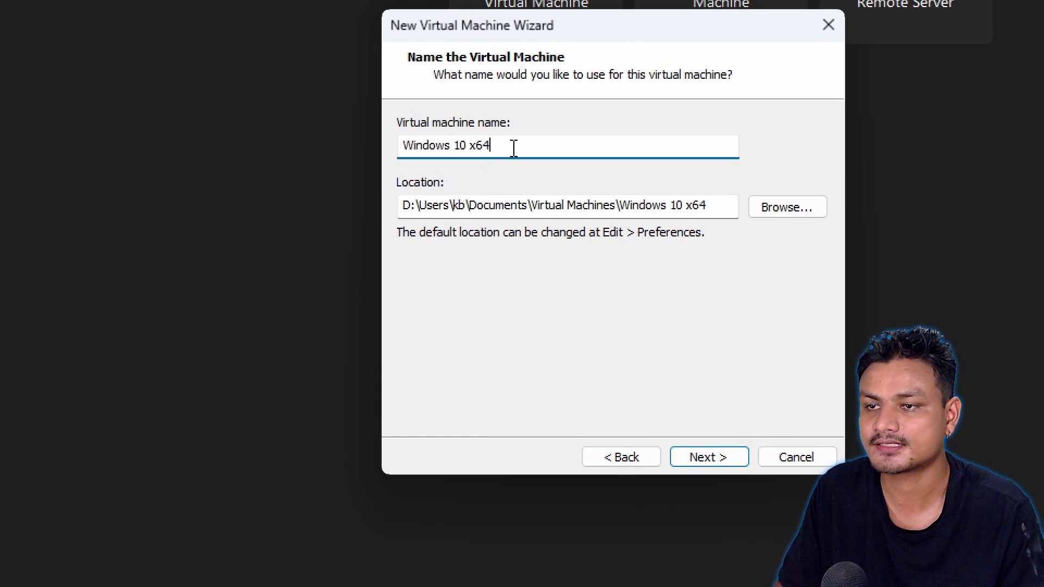
{"action": "key", "text": "BackSpace"}
{"action": "key", "text": "BackSpace"}
{"action": "key", "text": "BackSpace"}
{"action": "key", "text": "BackSpace"}
{"action": "key", "text": "BackSpace"}
{"action": "key", "text": "BackSpace"}
{"action": "type", "text": "11"}
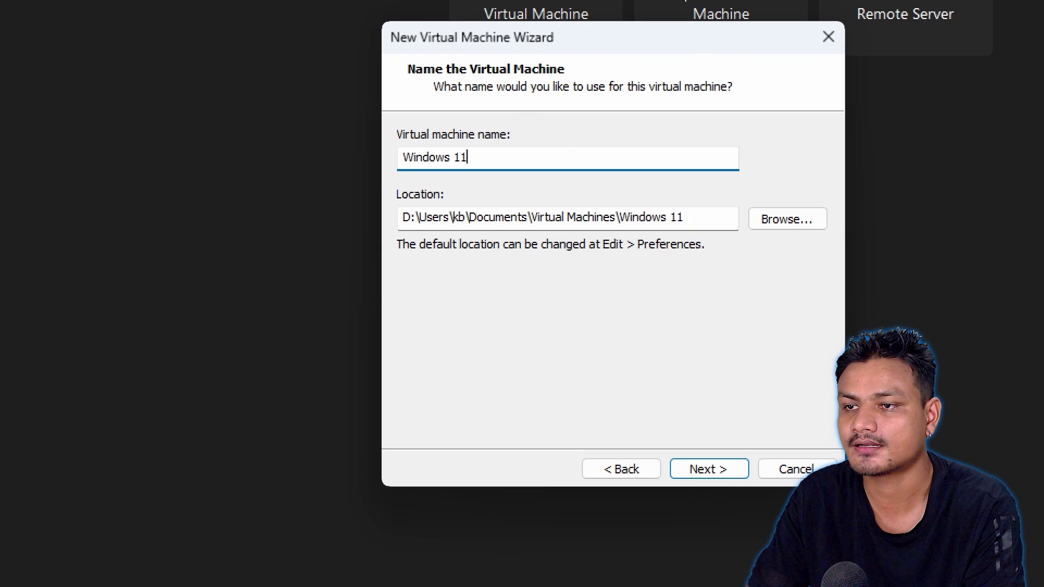
{"action": "key", "text": "Return"}
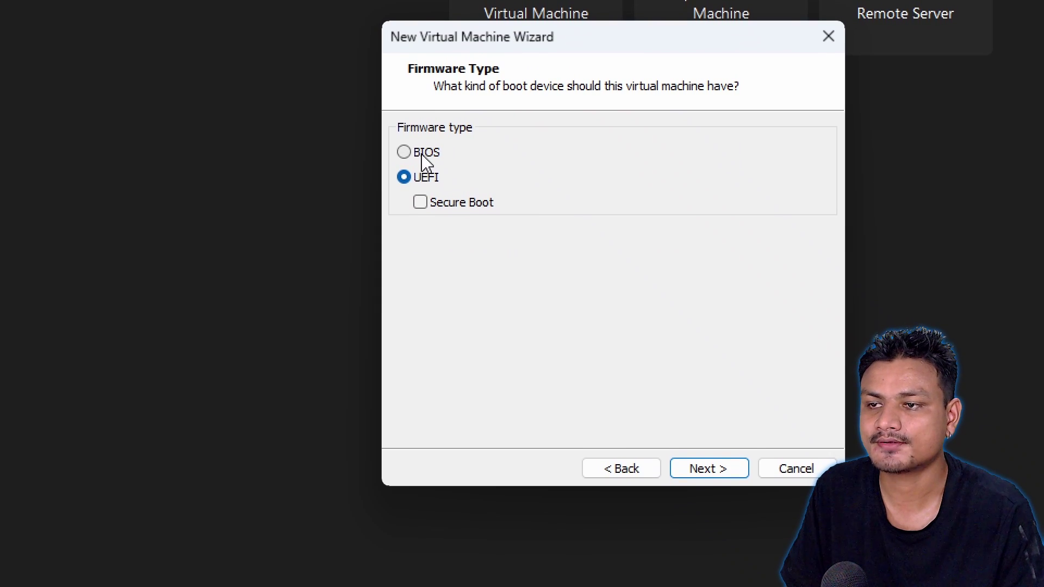
Choose BIOS firmware and keep the default memory, NAT networking and I/O controller.
{"action": "left_click", "coordinate": [423, 159]}
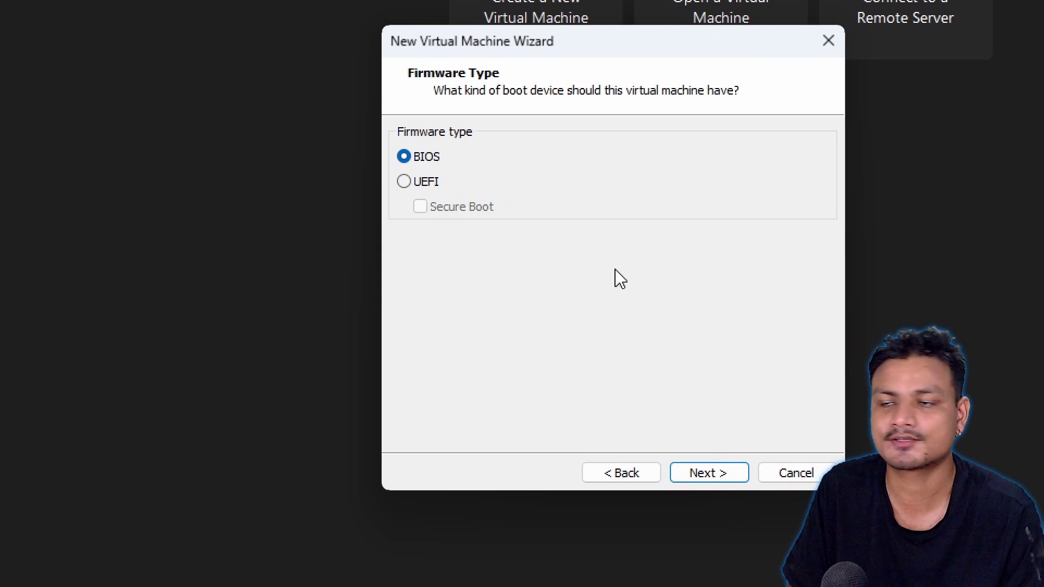
{"action": "left_click", "coordinate": [735, 476]}
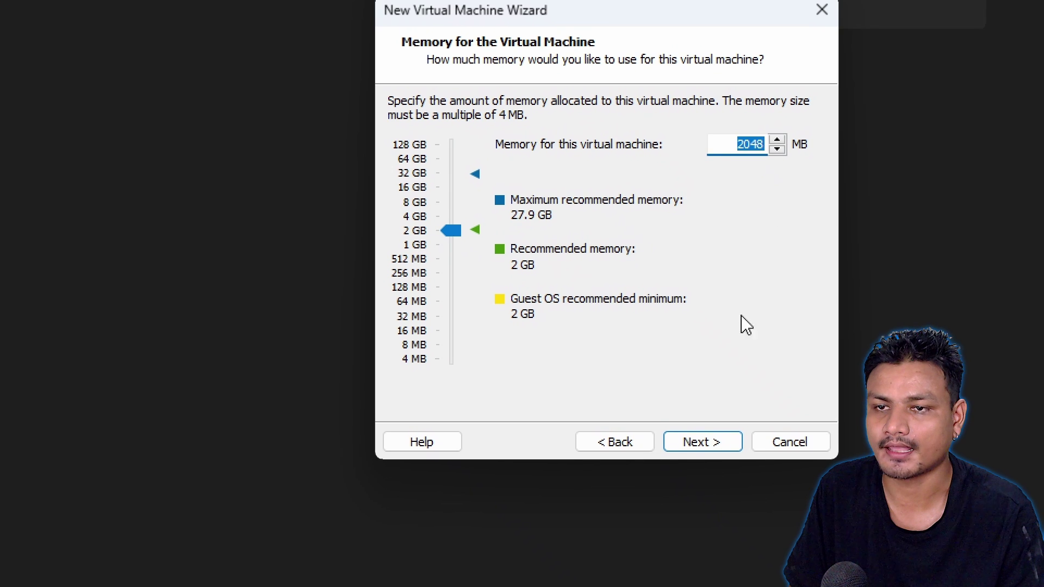
{"action": "left_click", "coordinate": [707, 443]}
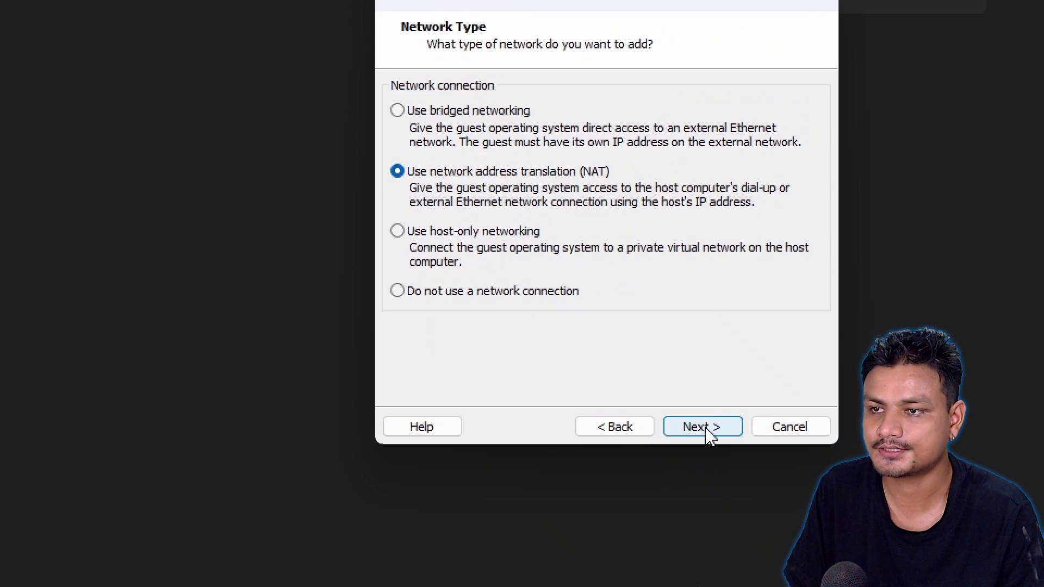
{"action": "left_click", "coordinate": [707, 429]}
{"action": "left_click", "coordinate": [733, 431]}
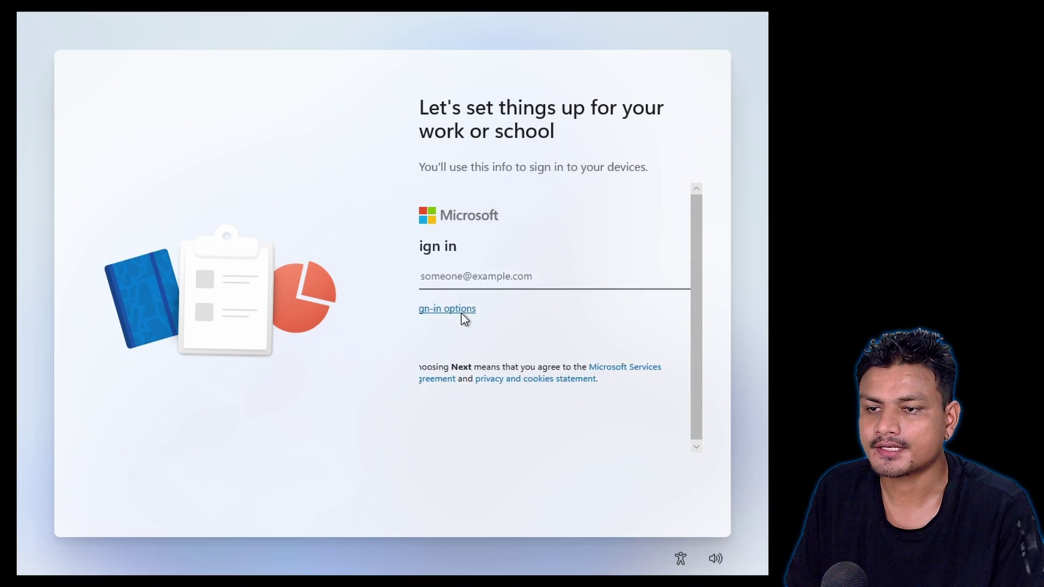
Choose domain join under sign-in options and enter a local account name.
{"action": "left_click", "coordinate": [461, 310]}
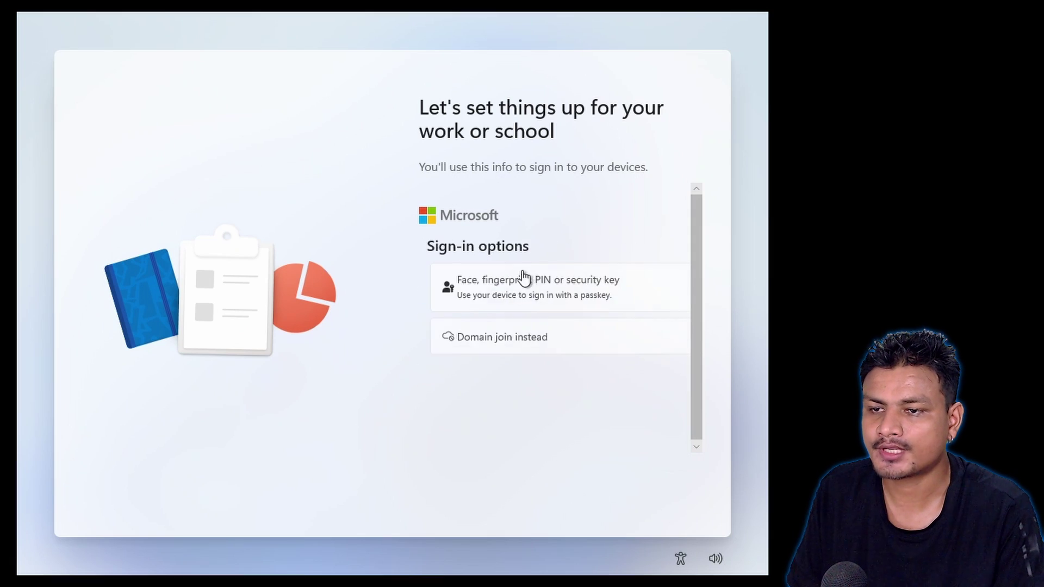
{"action": "left_click", "coordinate": [497, 345]}
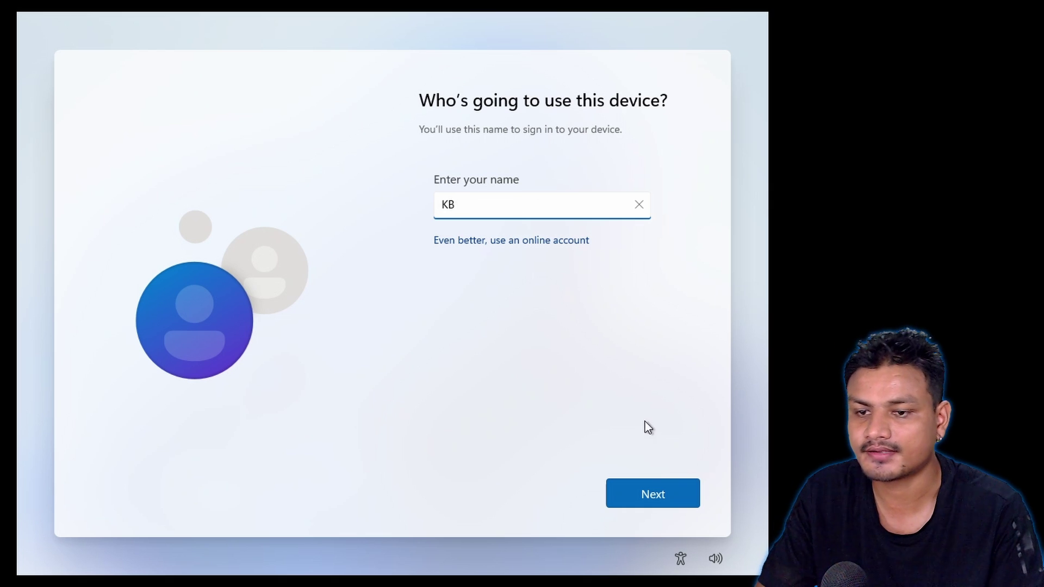
{"action": "type", "text": "KB"}
{"action": "left_click", "coordinate": [653, 496]}
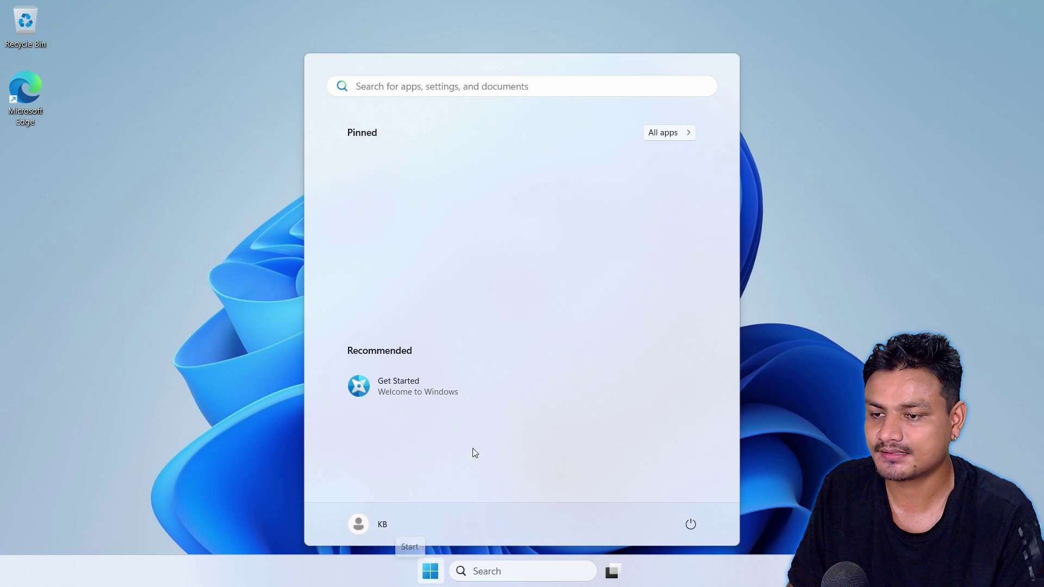
{"action": "left_click", "coordinate": [377, 585]}
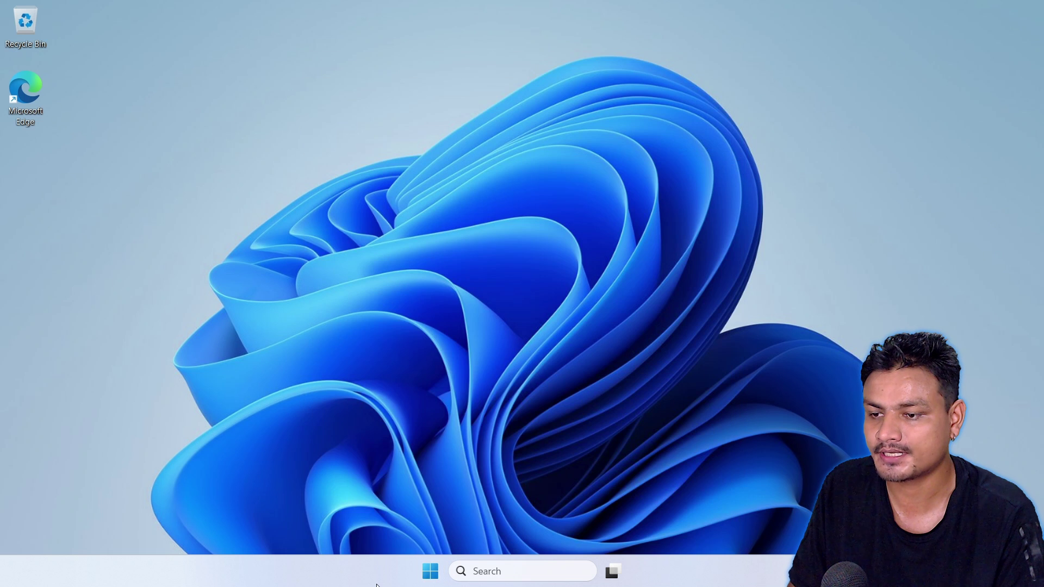
{"action": "left_click", "coordinate": [432, 577]}
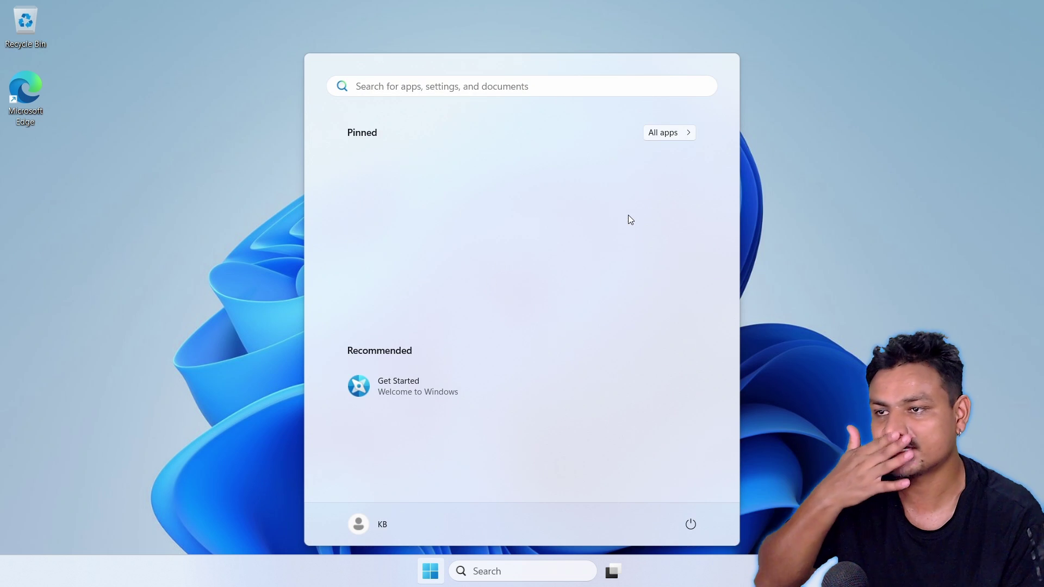
{"action": "left_click", "coordinate": [665, 136]}
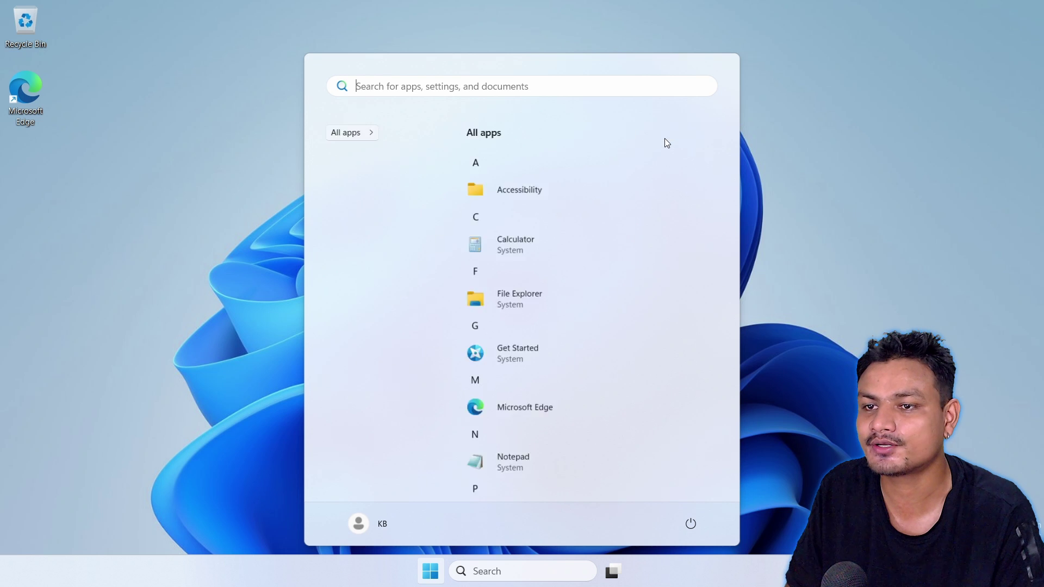
{"action": "scroll", "coordinate": [449, 345], "scroll_direction": "down", "scroll_amount": 4}
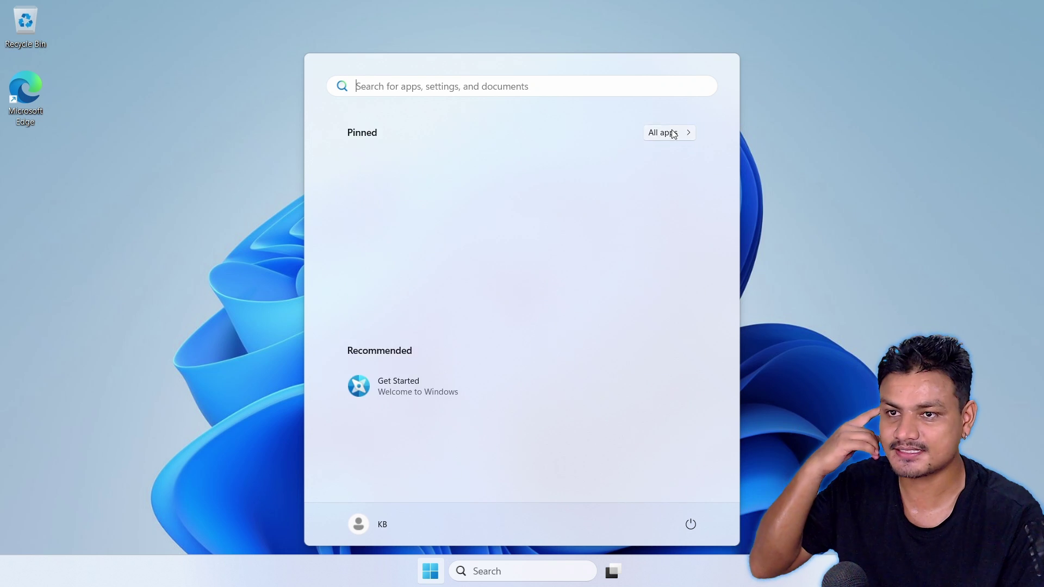
{"action": "left_click", "coordinate": [783, 177]}
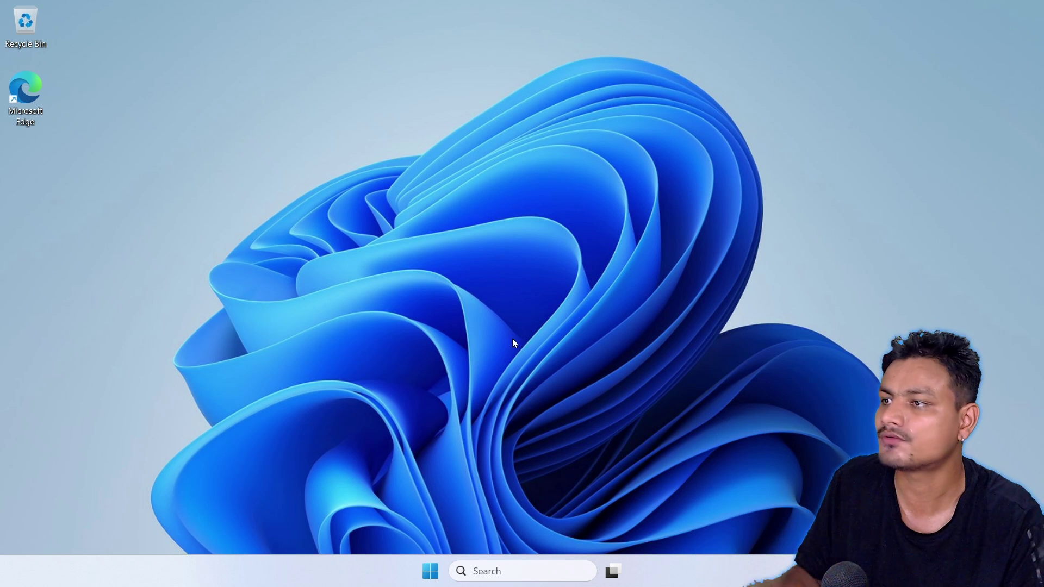
Search 'about', open About your PC and highlight the Version value 24H2.
{"action": "left_click", "coordinate": [522, 571]}
{"action": "type", "text": "about"}
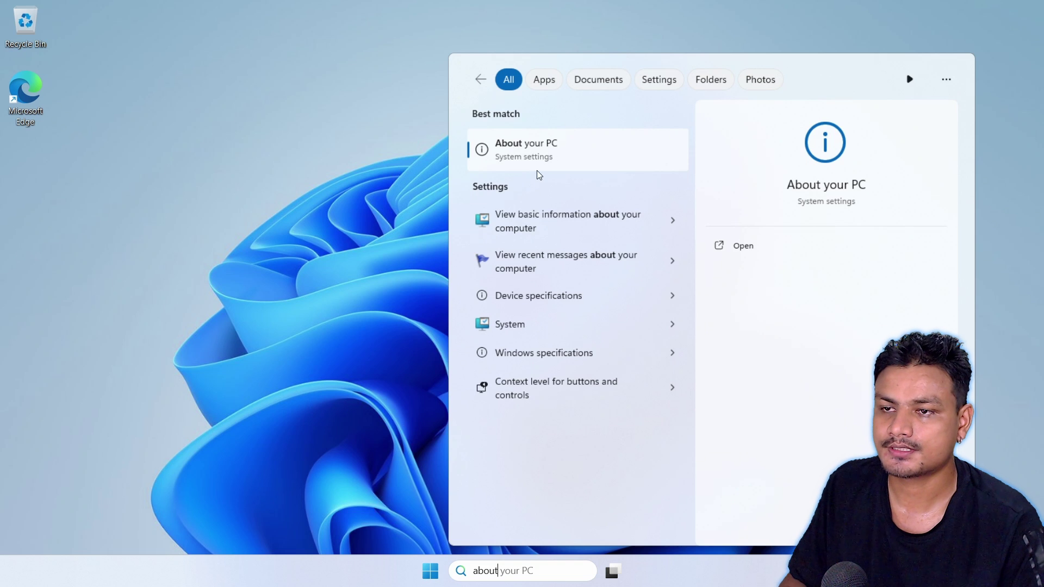
{"action": "left_click", "coordinate": [549, 160]}
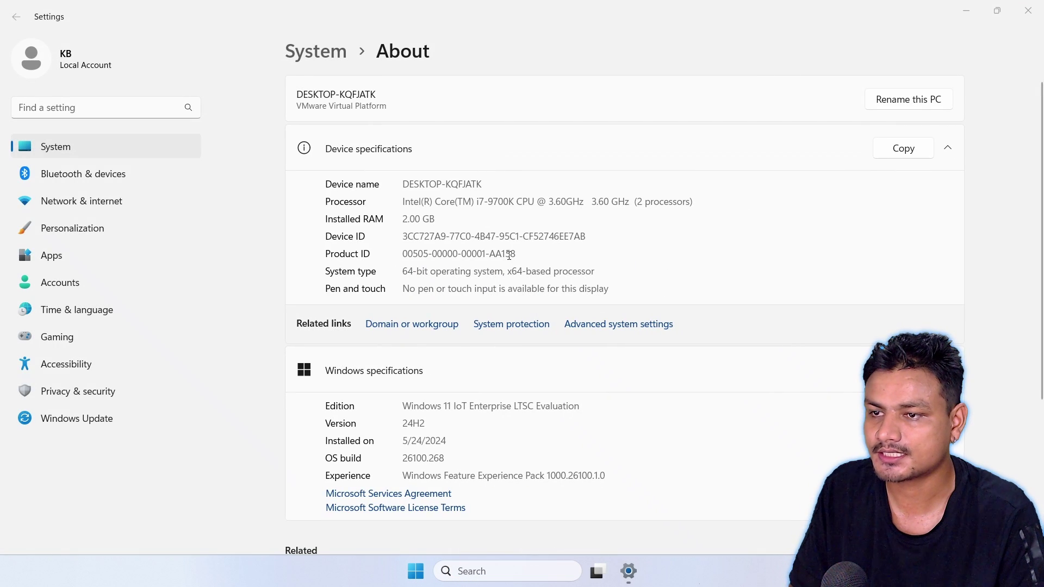
{"action": "scroll", "coordinate": [442, 373], "scroll_direction": "down", "scroll_amount": 2}
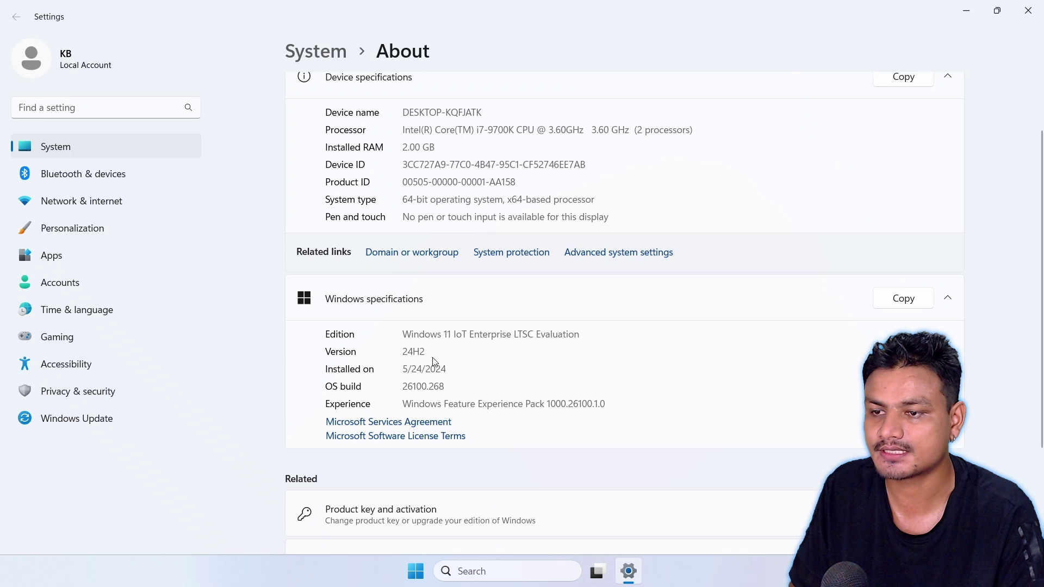
{"action": "double_click", "coordinate": [430, 354]}
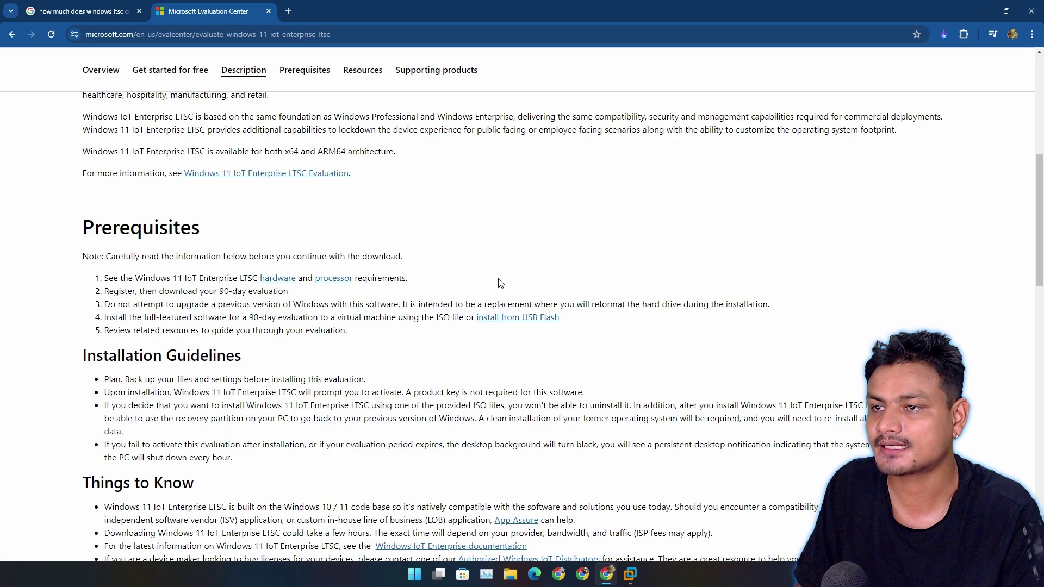
{"action": "scroll", "coordinate": [429, 218], "scroll_direction": "up", "scroll_amount": 3}
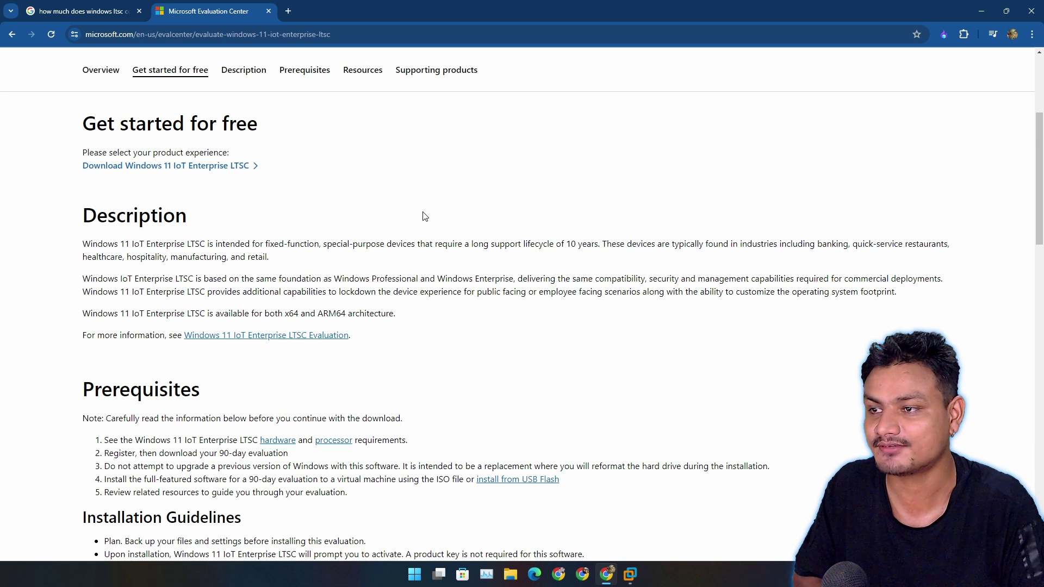
Select the 'Windows 11 IoT Enterprise LTSC' page title and power off the virtual machine.
{"action": "scroll", "coordinate": [425, 217], "scroll_direction": "up", "scroll_amount": 4}
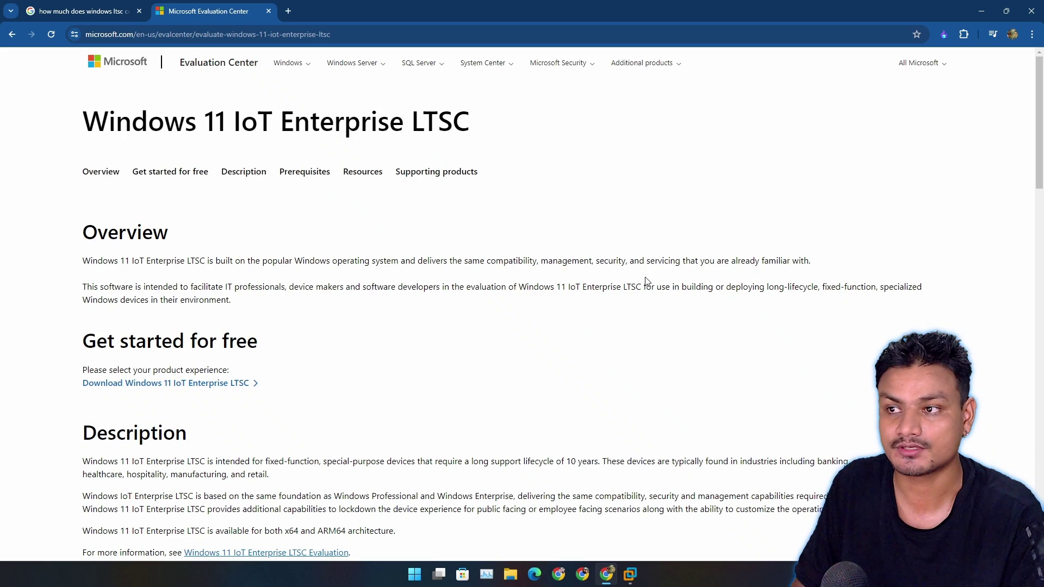
{"action": "scroll", "coordinate": [477, 329], "scroll_direction": "down", "scroll_amount": 4}
{"action": "scroll", "coordinate": [598, 368], "scroll_direction": "up", "scroll_amount": 4}
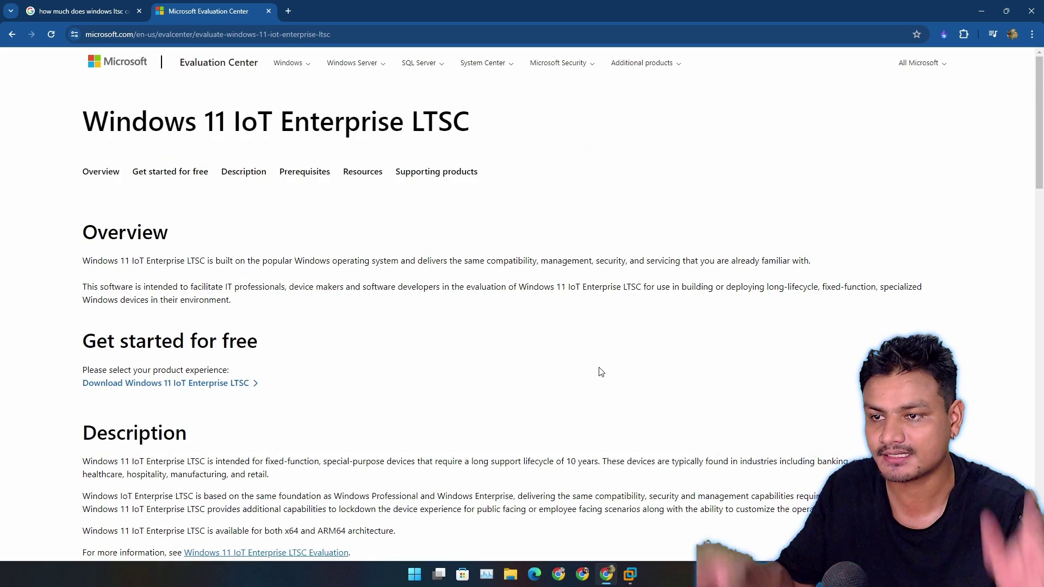
{"action": "scroll", "coordinate": [504, 325], "scroll_direction": "down", "scroll_amount": 3}
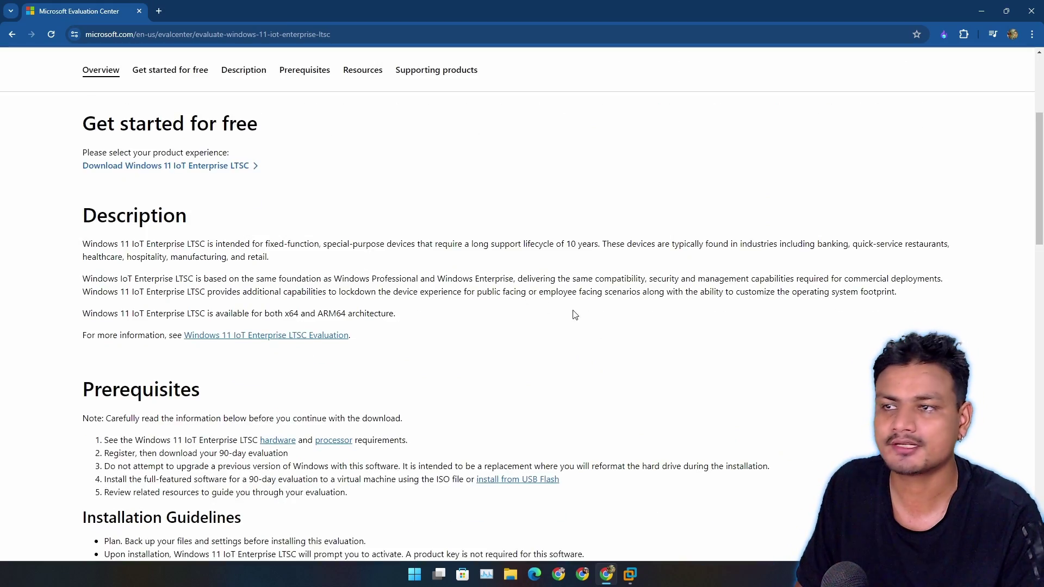
{"action": "scroll", "coordinate": [500, 275], "scroll_direction": "up", "scroll_amount": 4}
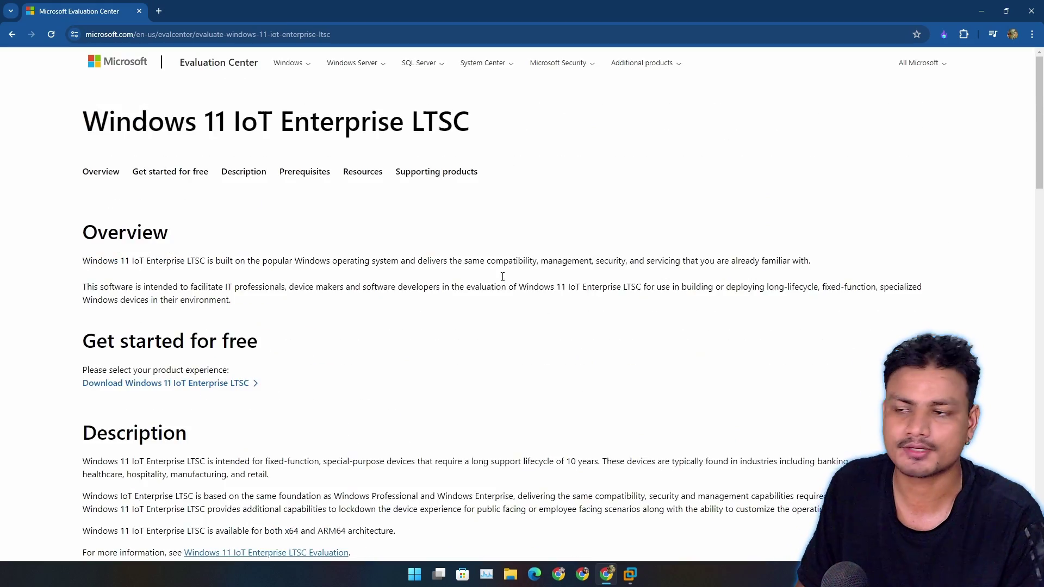
{"action": "scroll", "coordinate": [287, 230], "scroll_direction": "down", "scroll_amount": 3}
{"action": "scroll", "coordinate": [361, 282], "scroll_direction": "up", "scroll_amount": 3}
{"action": "left_click_drag", "start_coordinate": [103, 116], "coordinate": [482, 124]}
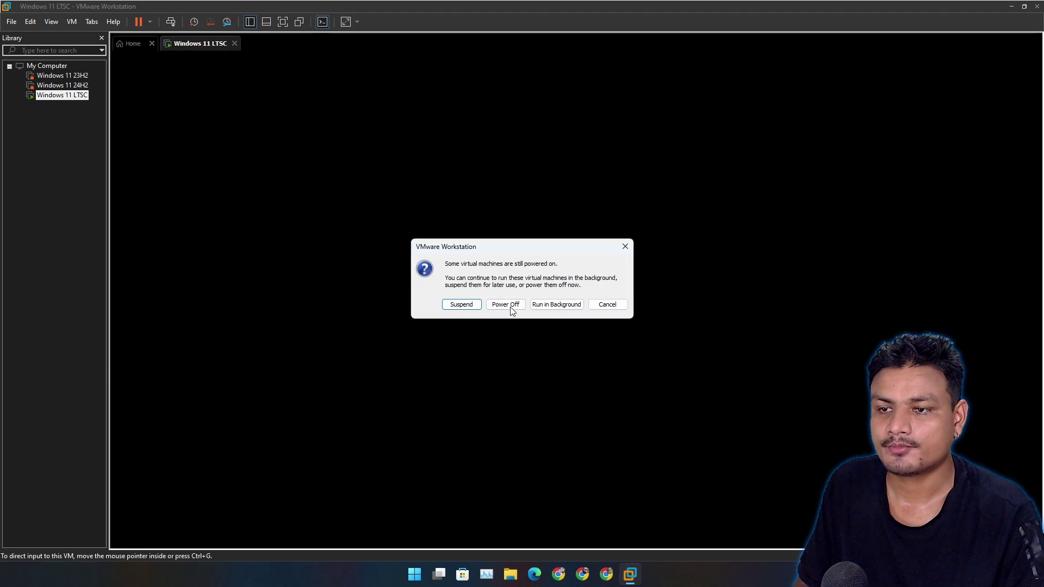
{"action": "left_click", "coordinate": [510, 307]}
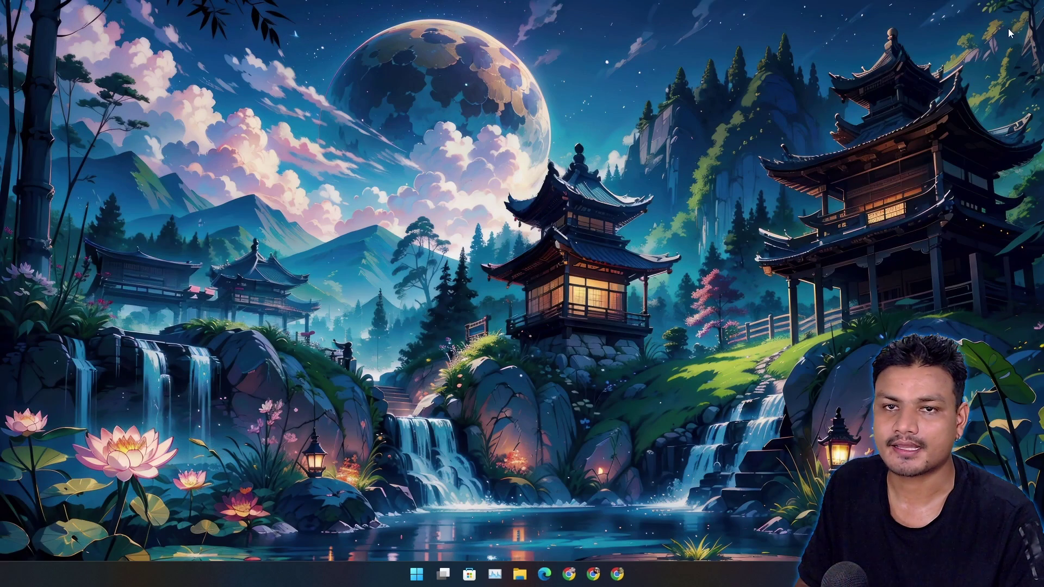